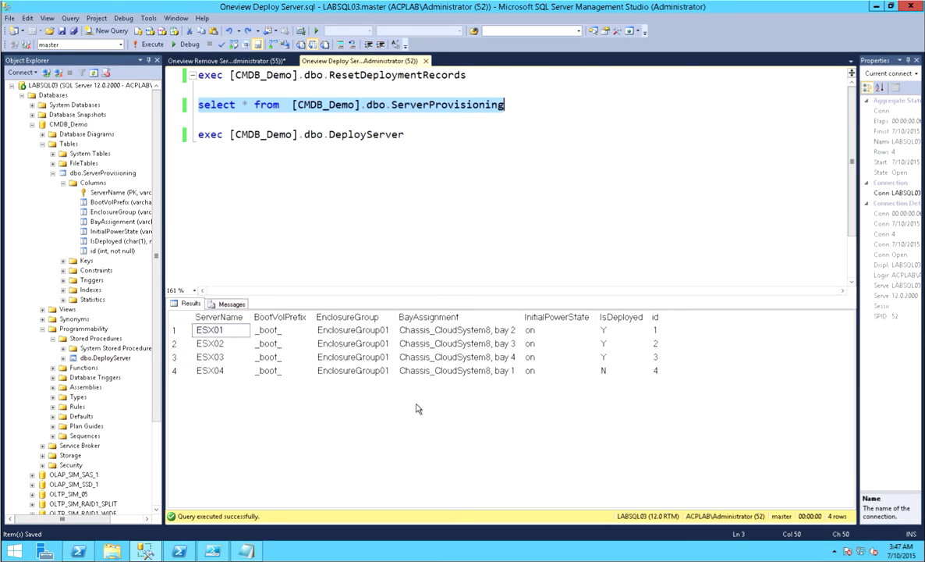
Step: Review each column of the ServerProvisioning query results through IsDeployed, and examine the ESX04 record and its deployment flag
left_click(234, 317)
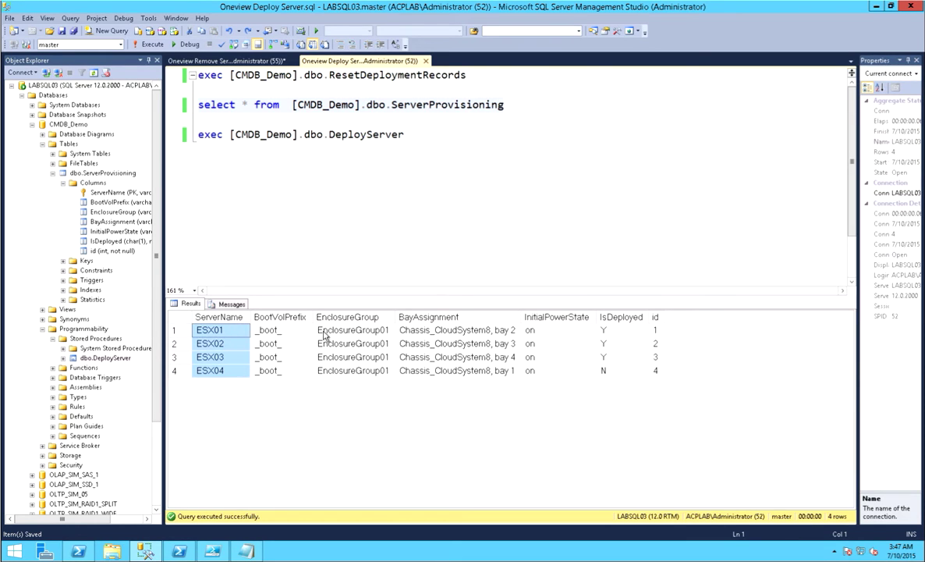
left_click(295, 318)
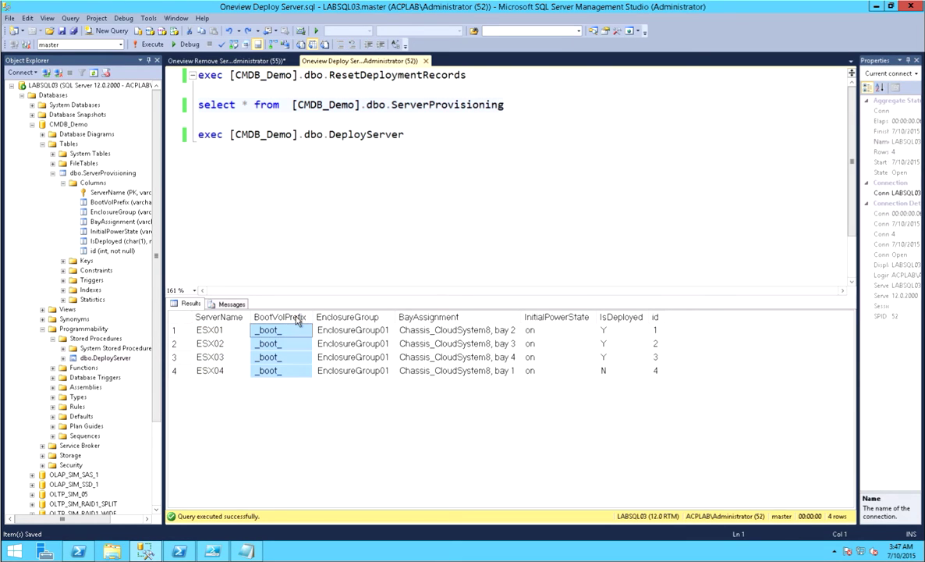
left_click(343, 318)
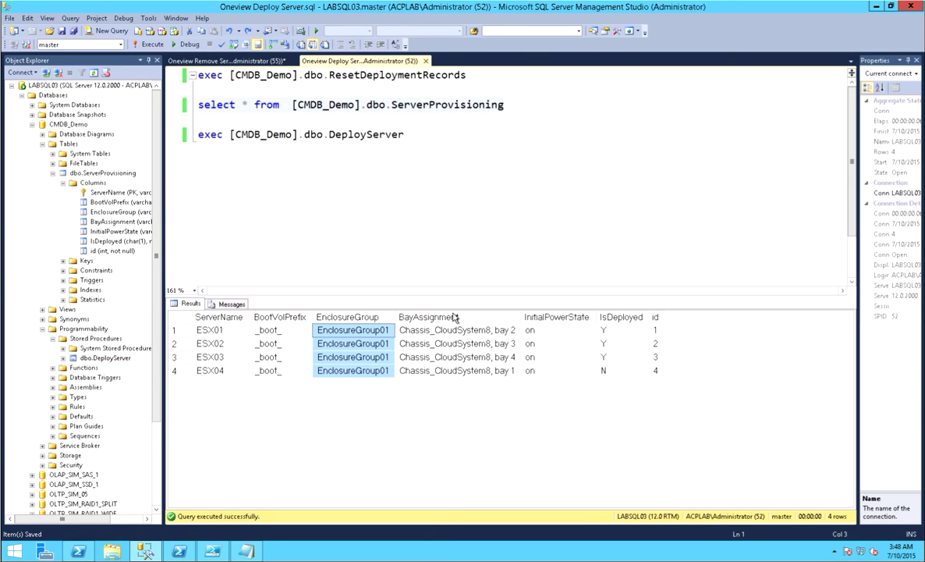
left_click(427, 316)
left_click(557, 318)
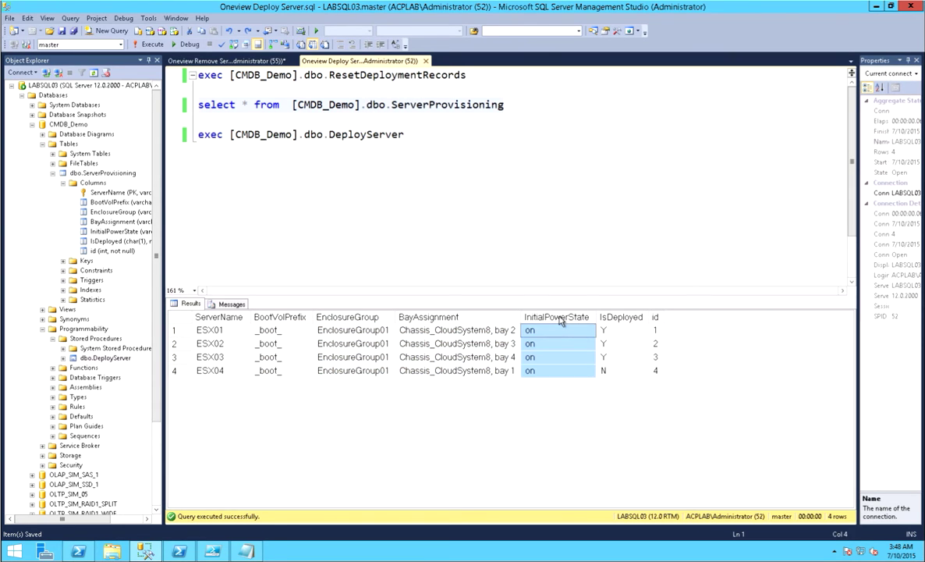
left_click(625, 319)
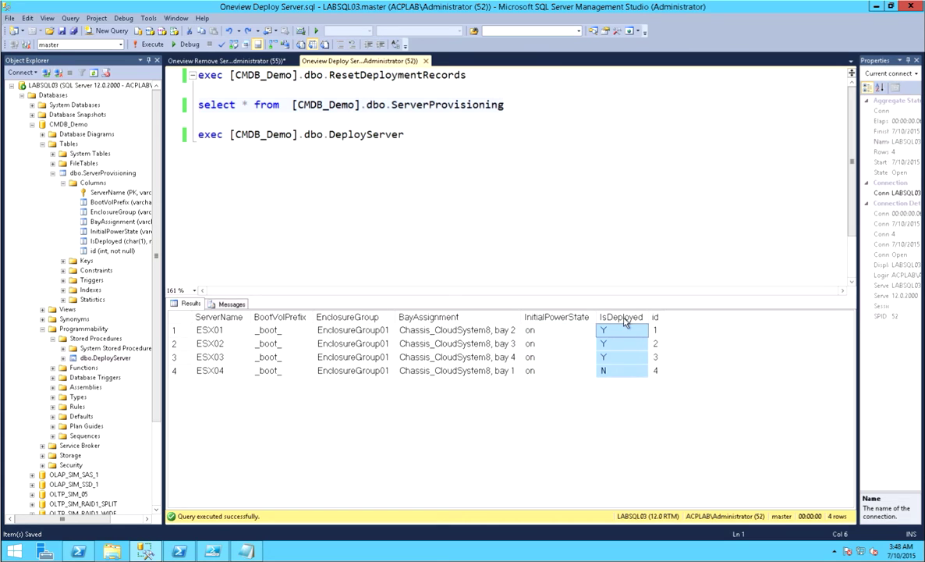
left_click(620, 371)
left_click(177, 372)
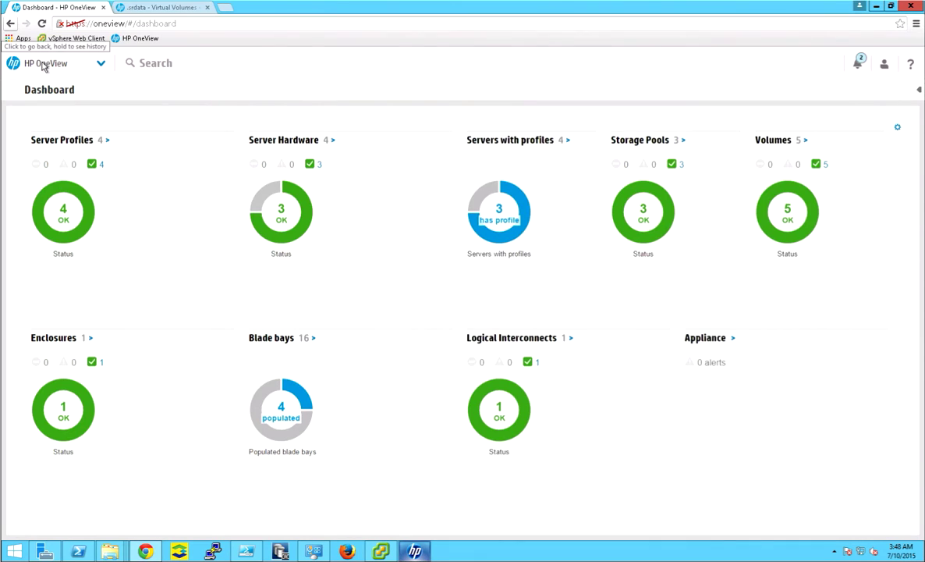
Step: Switch to HP OneView and examine the existing server profiles ESX01, ESX02 and ESX03
left_click(39, 63)
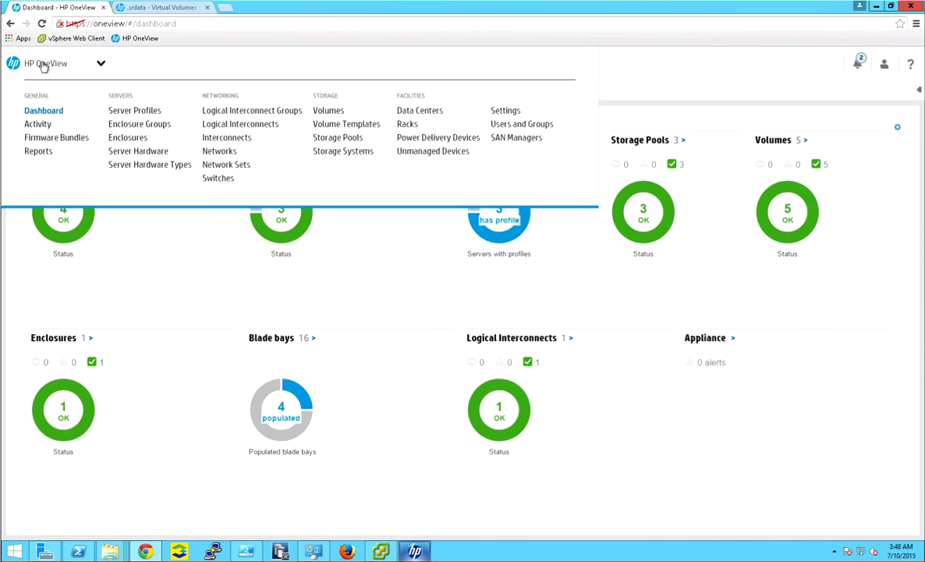
left_click(128, 114)
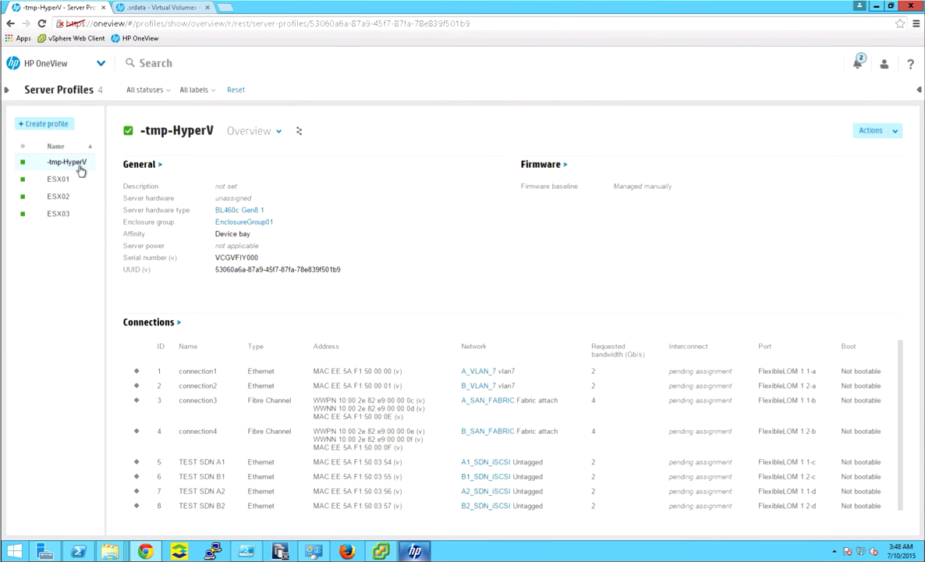
left_click(61, 180)
left_click(67, 201)
left_click(67, 216)
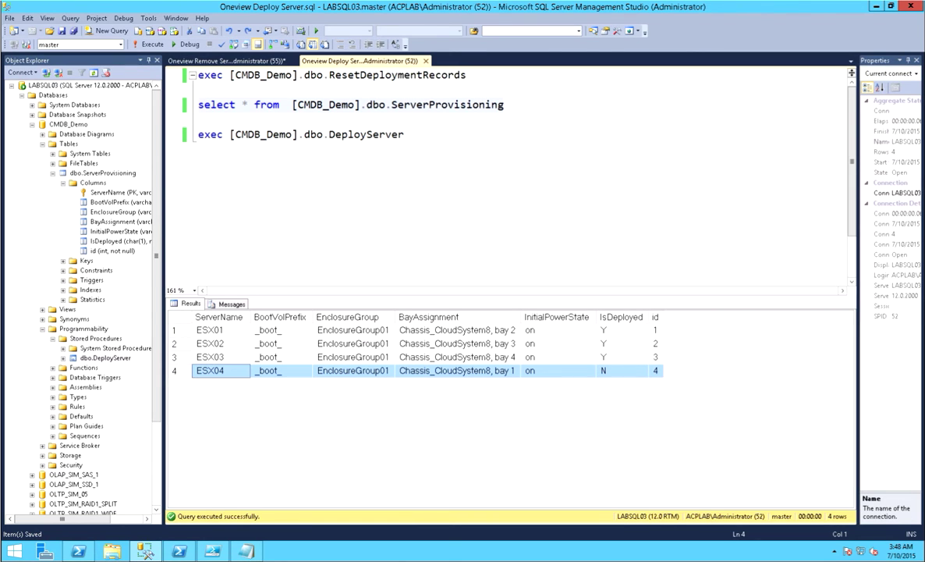
Step: Switch to SQL Server Management Studio and run only the statement exec [CMDB_Demo].dbo.DeployServer
left_click_drag(404, 135, 200, 139)
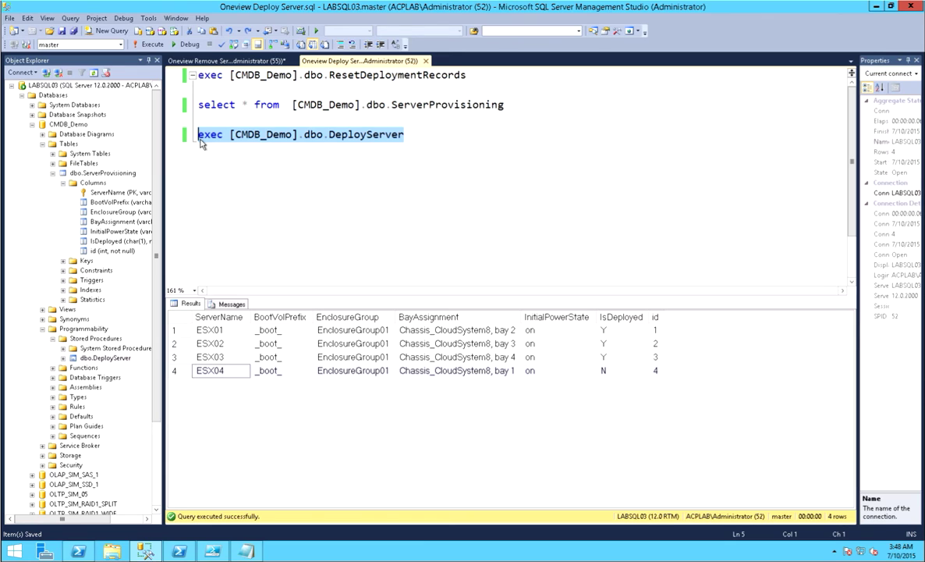
key("F5")
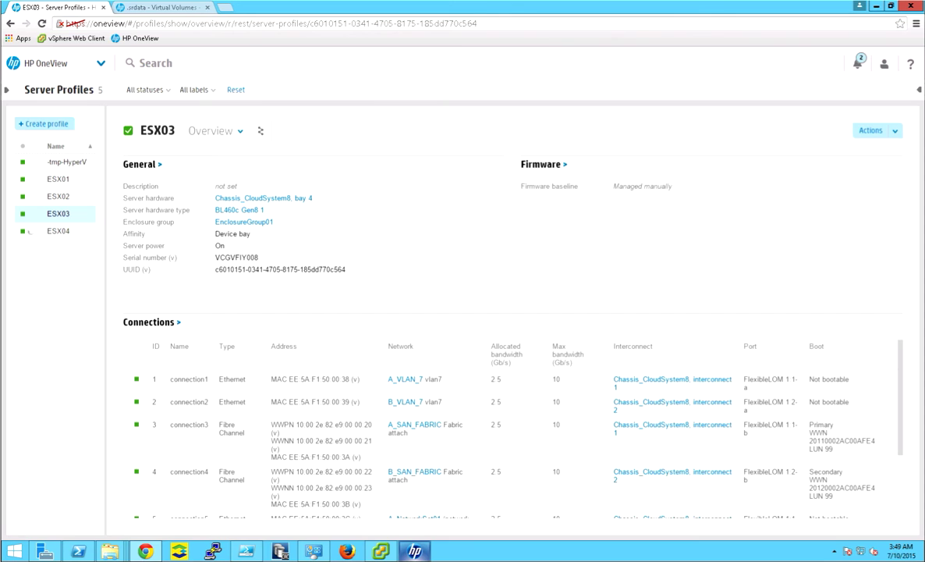
Step: Switch to HP OneView and inspect the details of the _boot_ESX04 storage volume
left_click(74, 68)
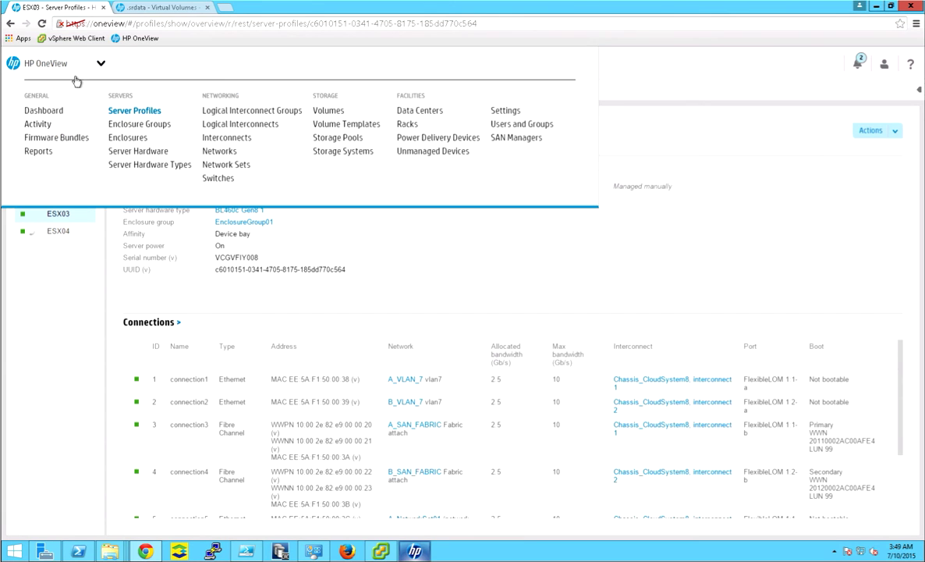
left_click(328, 110)
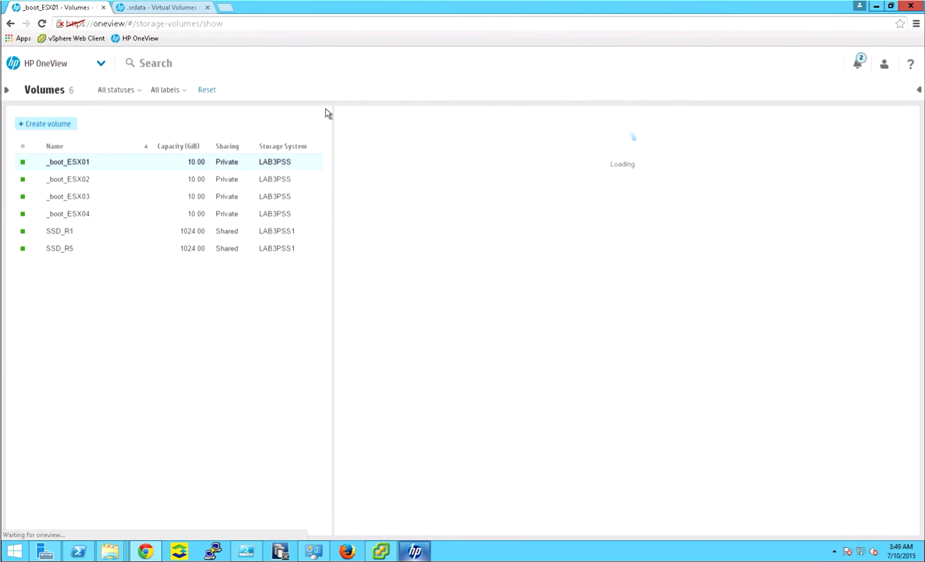
left_click(81, 217)
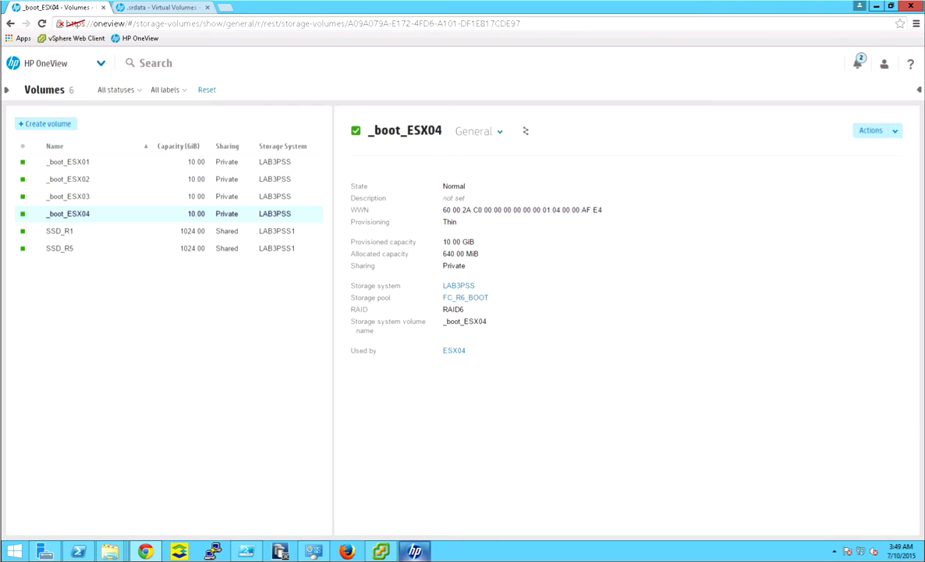
Step: Go to the ESX04 server profile and view the detailed activity of its running update
left_click(58, 65)
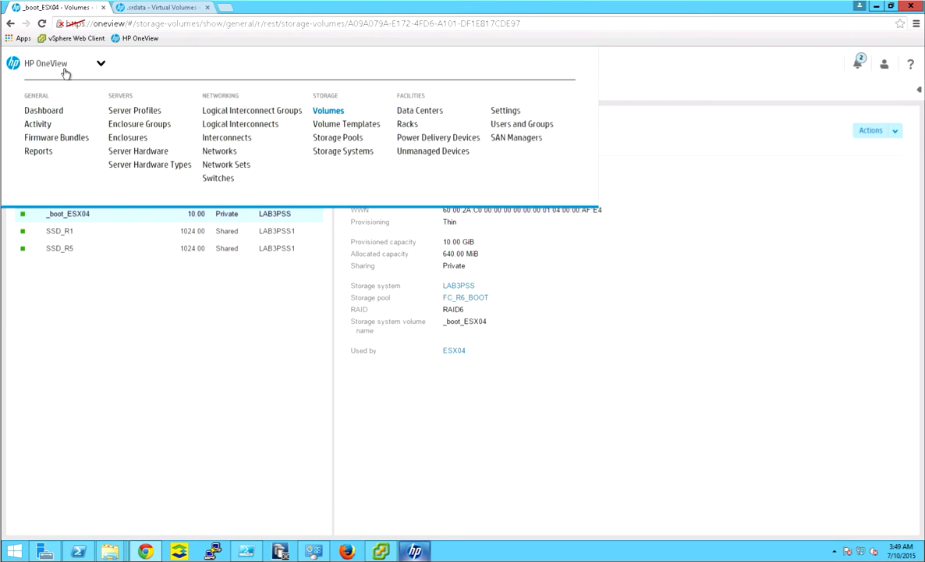
left_click(143, 112)
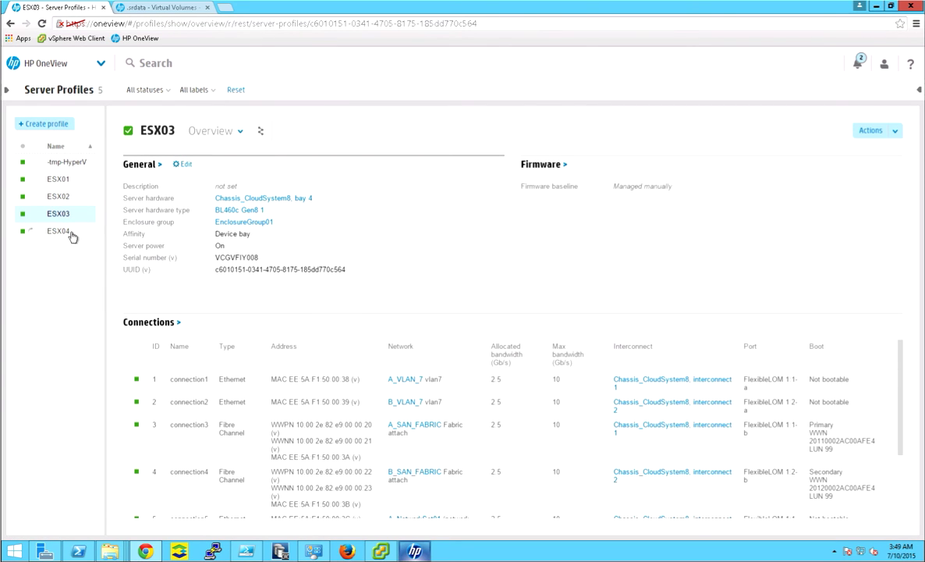
left_click(49, 234)
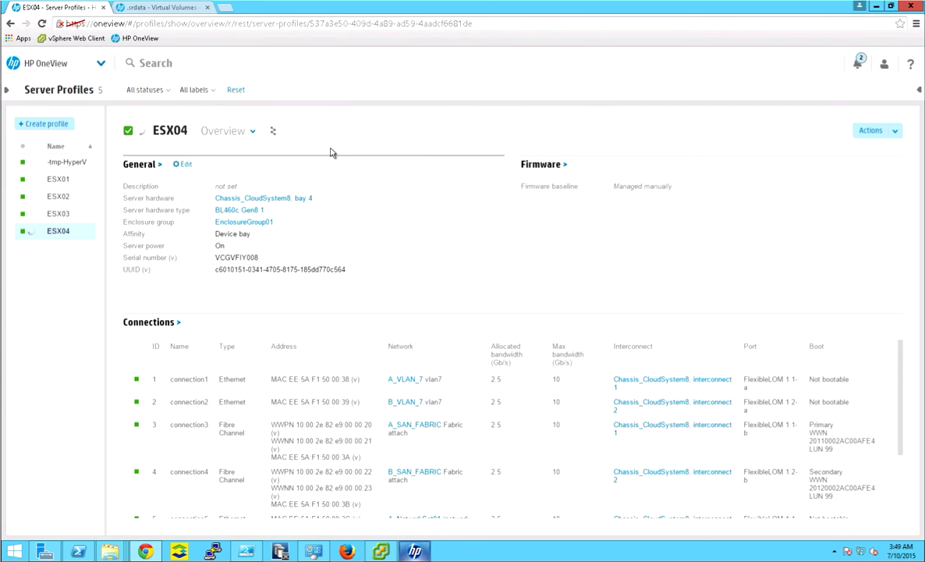
left_click(331, 161)
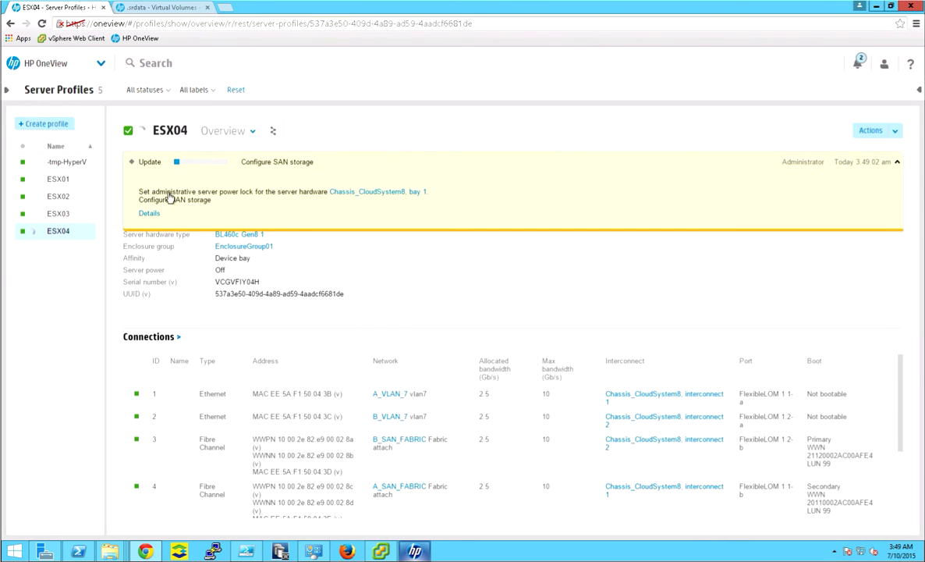
left_click(149, 214)
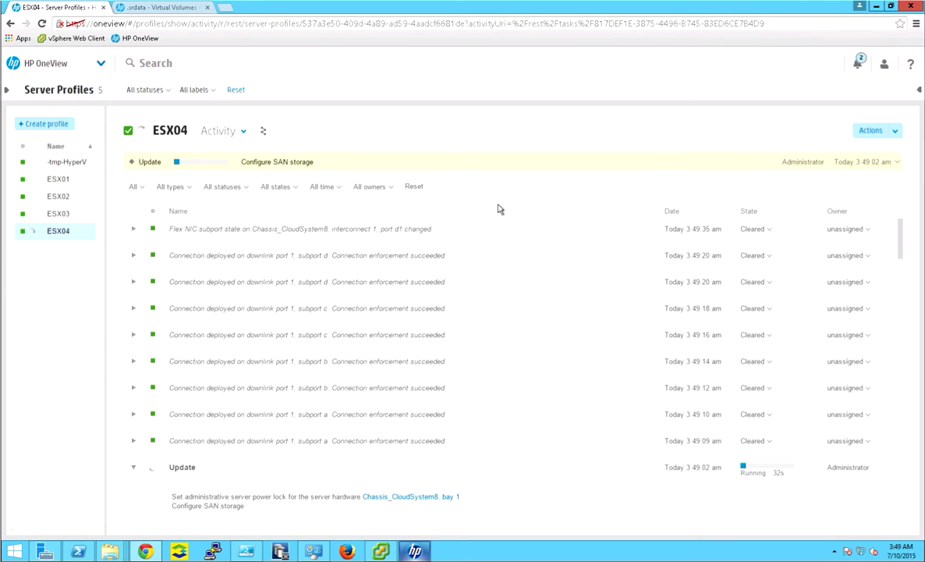
Step: Switch to the 3PAR StoreServ console and inspect the _boot_ESX04 virtual volume and the ESX04 host
left_click(153, 8)
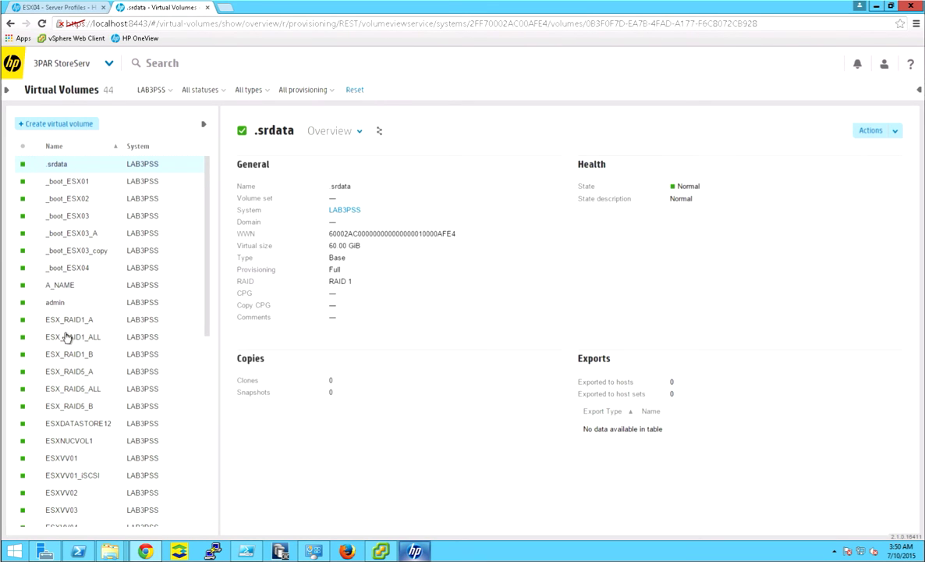
left_click(81, 270)
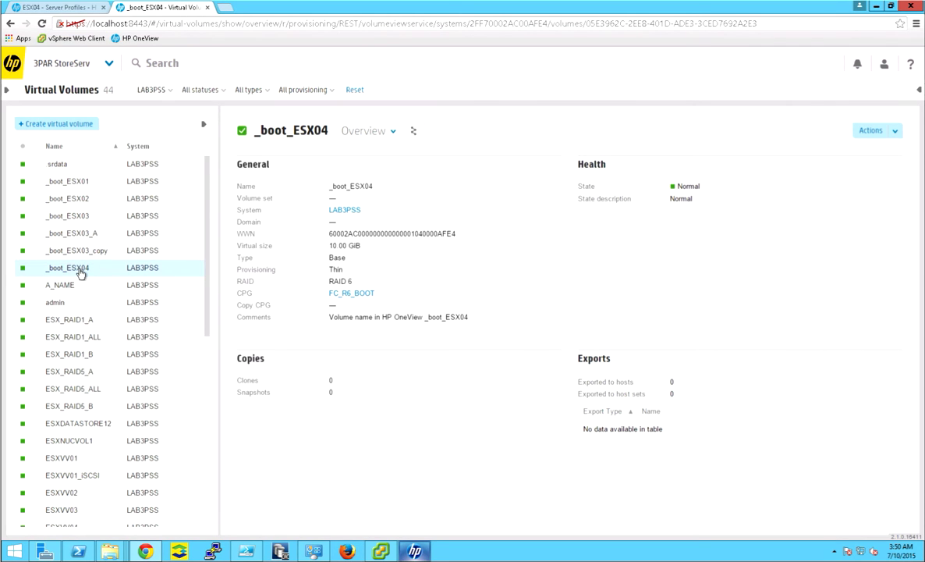
left_click(110, 69)
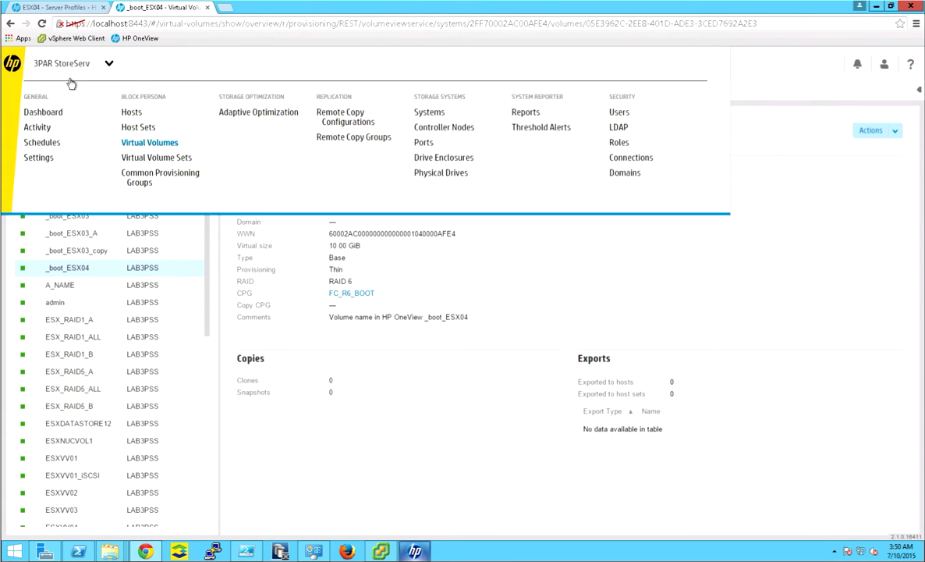
left_click(131, 113)
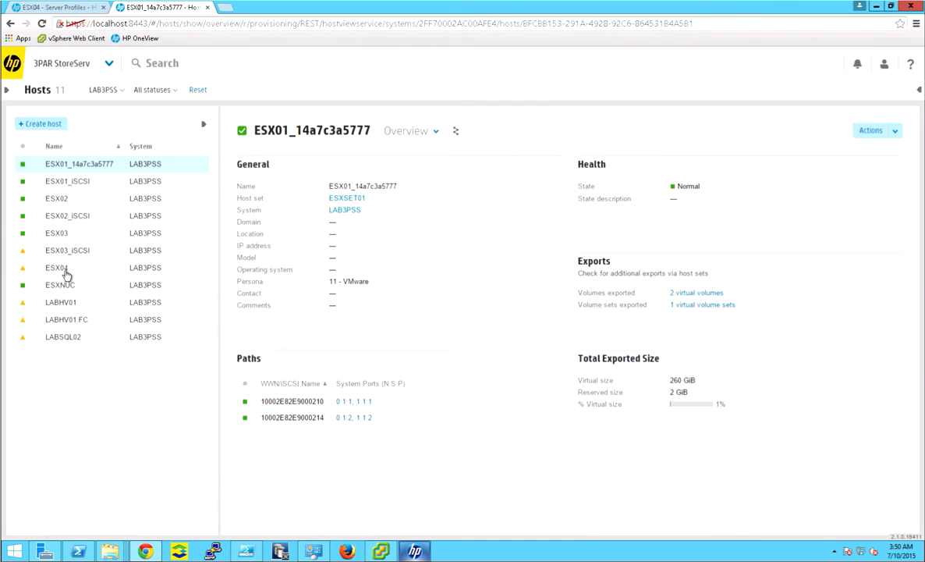
left_click(51, 272)
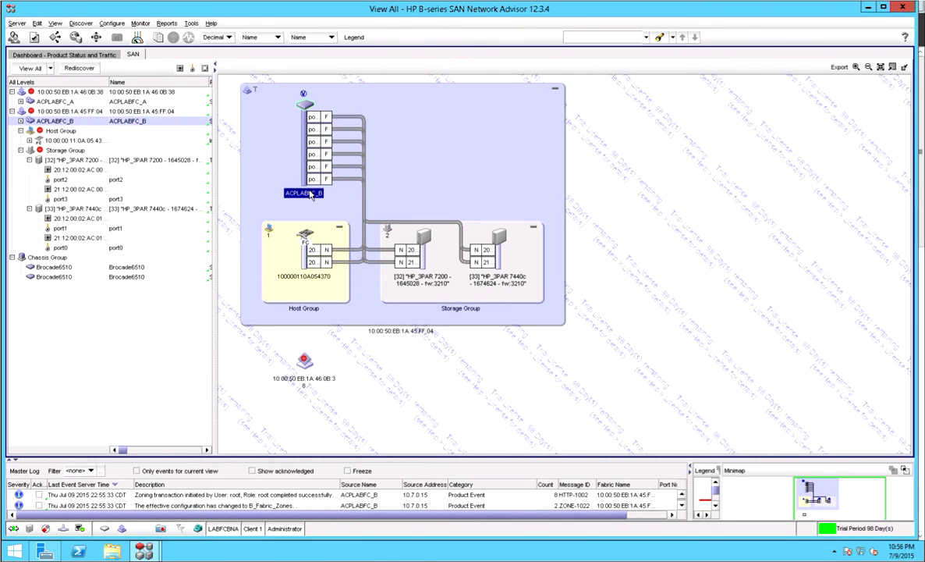
right_click(312, 195)
mouse_move(322, 312)
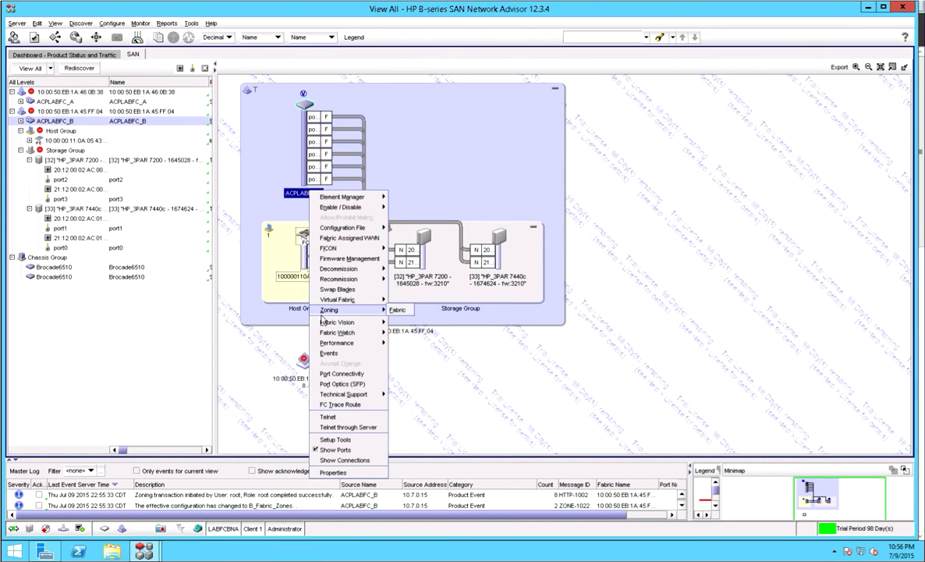
left_click(397, 309)
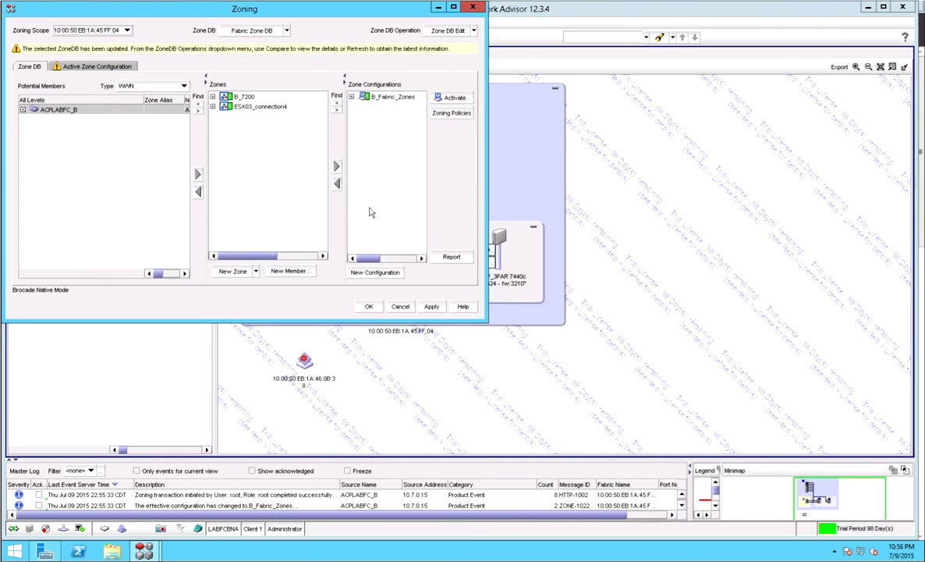
left_click(400, 306)
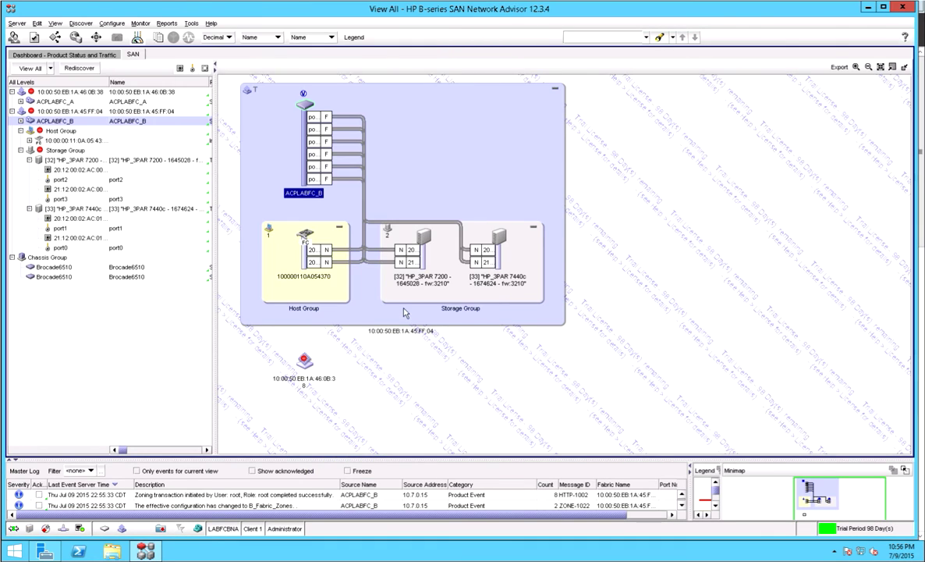
Step: Open fabric zoning for the ACPLABFC_B switch, look at the ESX04_3 zone, and close the dialog
right_click(304, 200)
mouse_move(327, 318)
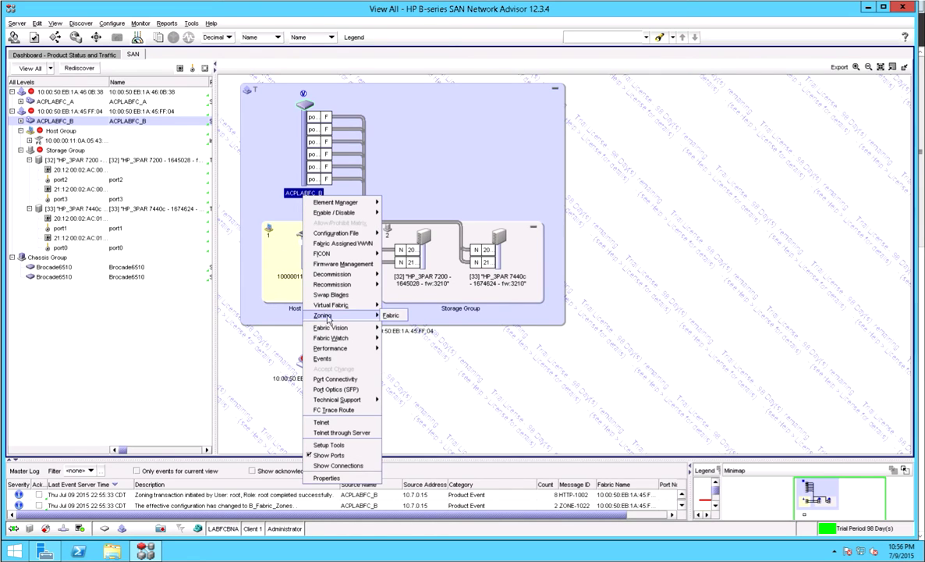
left_click(390, 315)
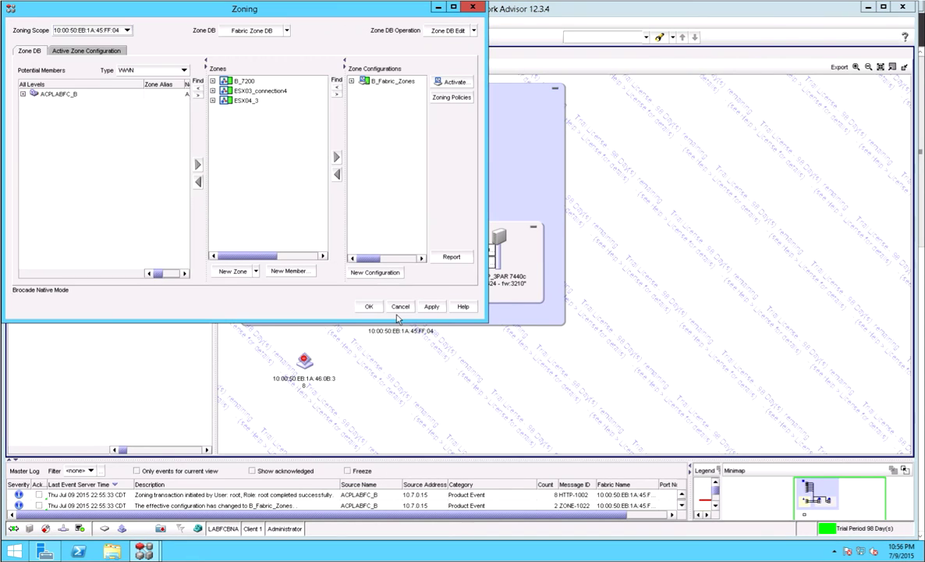
left_click(233, 100)
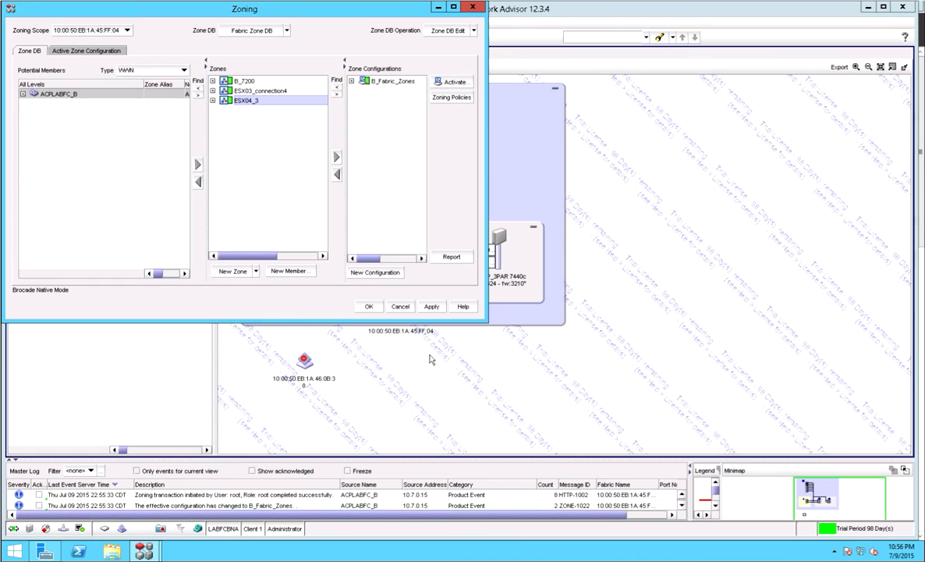
left_click(369, 306)
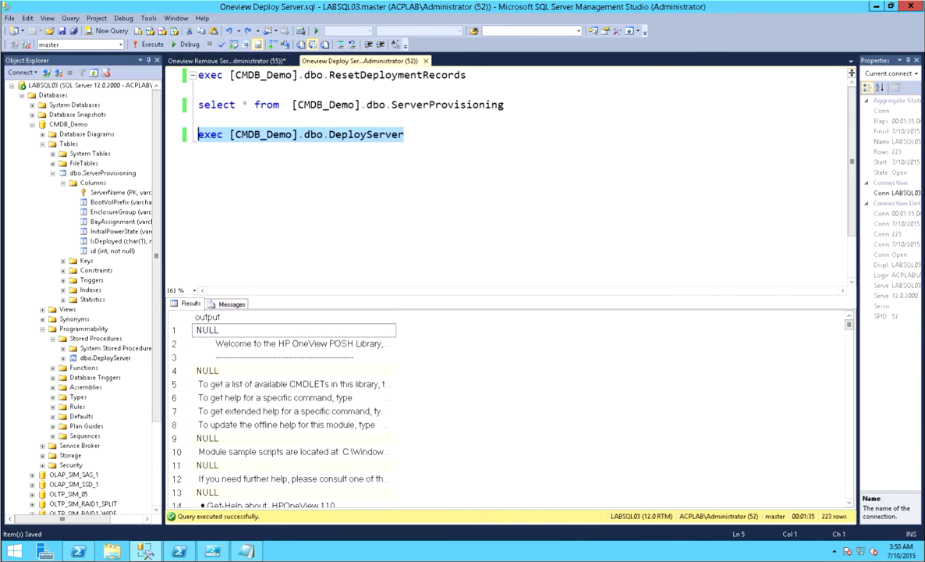
Step: Switch to SQL Server Management Studio, rerun the select query on [CMDB_Demo].dbo.ServerProvisioning and check ESX04's IsDeployed value
left_click(519, 105)
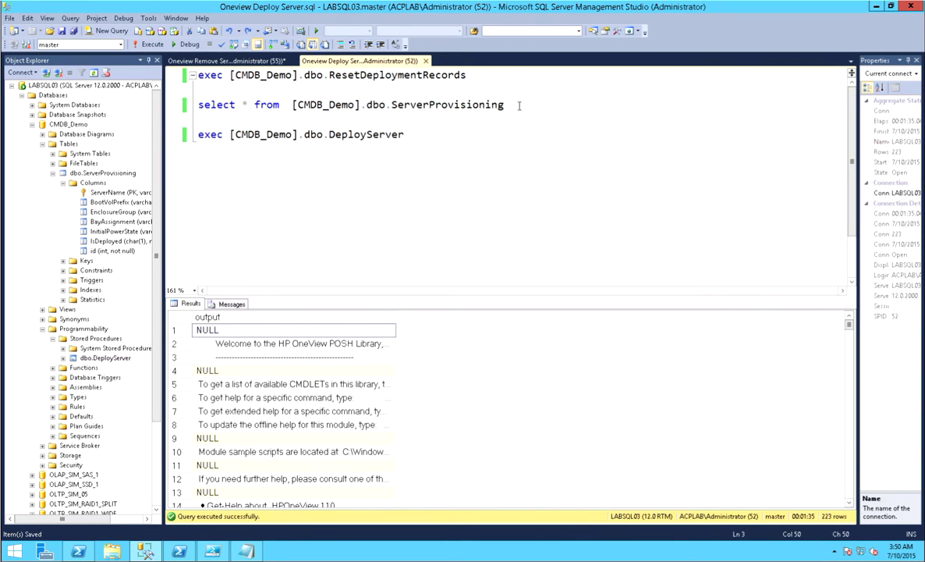
key("shift+Home")
key("F5")
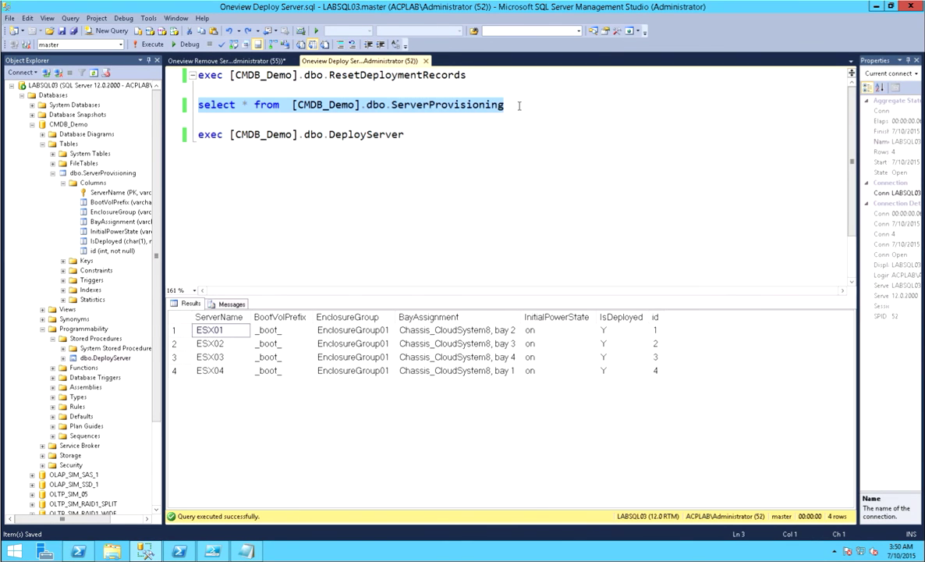
left_click(618, 371)
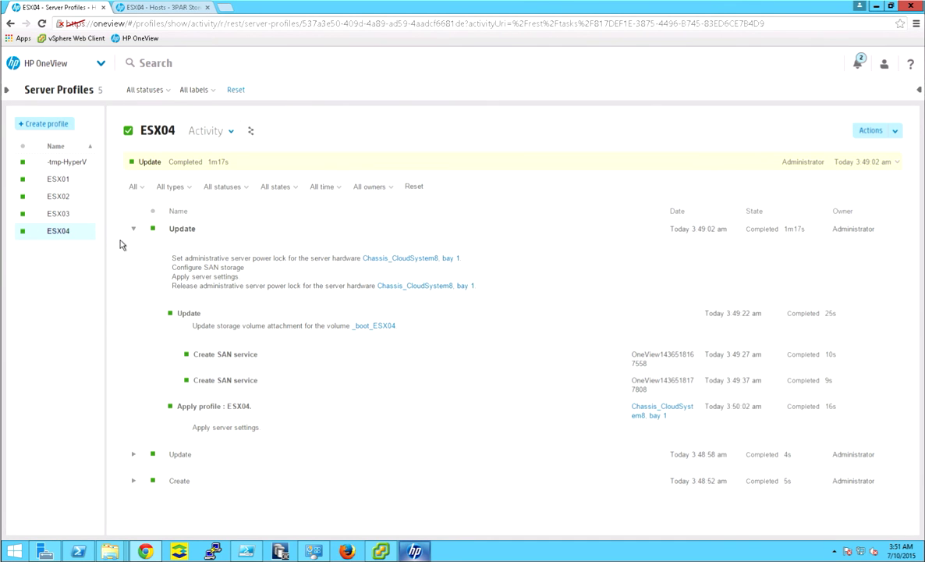
Step: Switch to HP OneView and change the ESX04 server profile view from activity to Overview
left_click(209, 132)
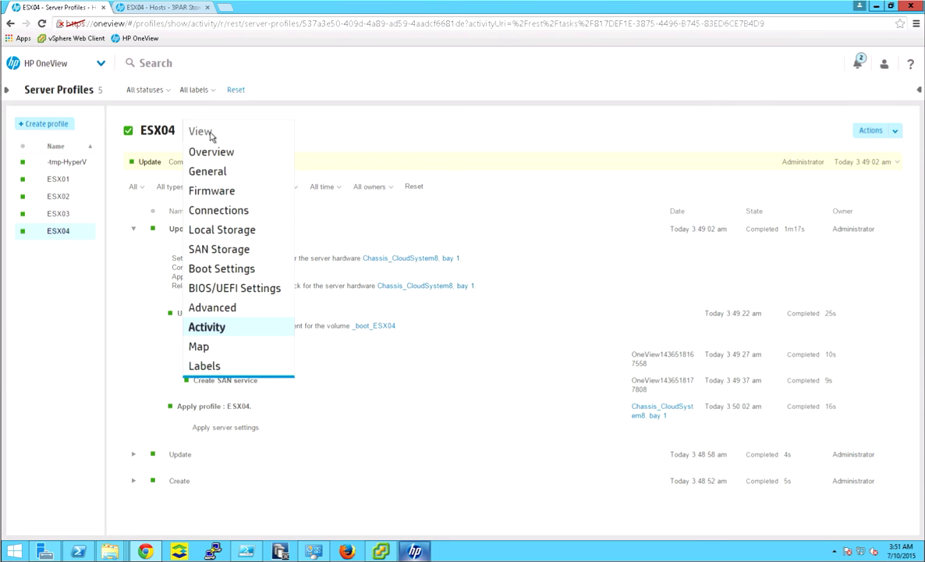
left_click(209, 152)
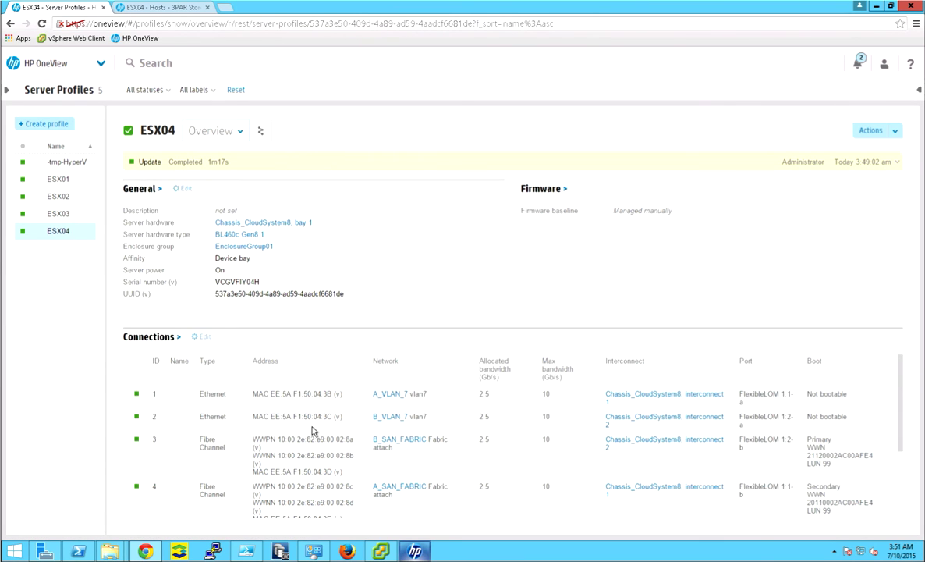
Step: Bring up the iLO remote console, continue past the VMware ESXi 5.5.0 installer welcome screen and accept the license agreement
left_click(414, 552)
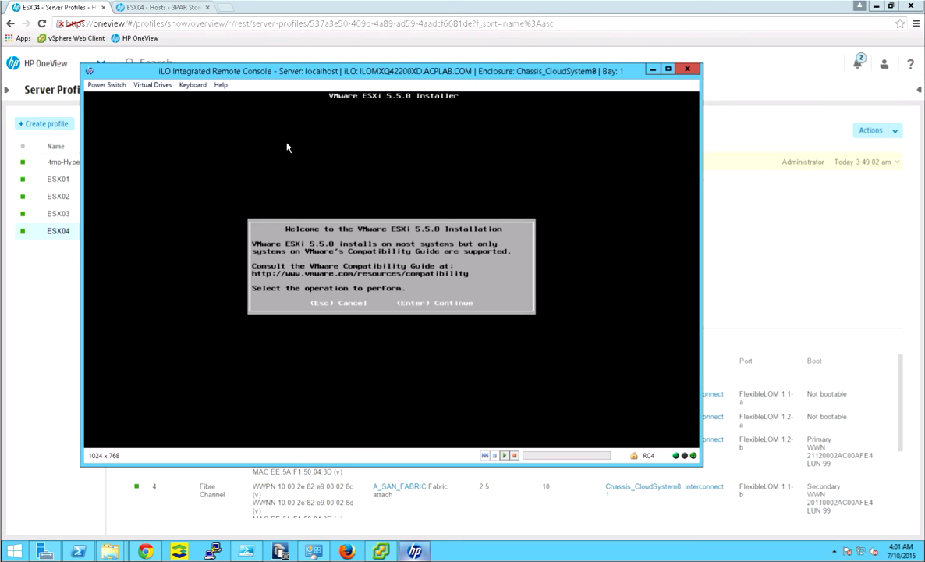
key("Return")
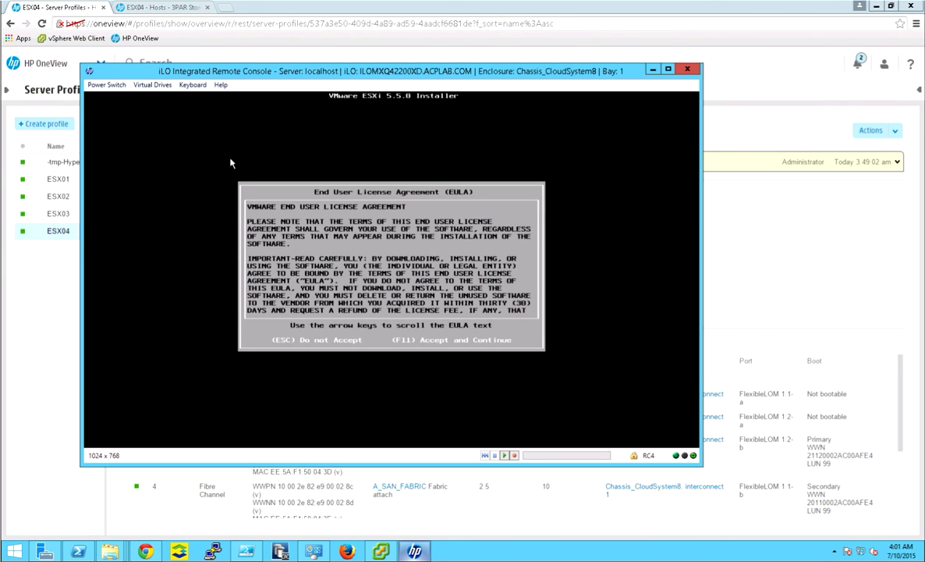
key("F11")
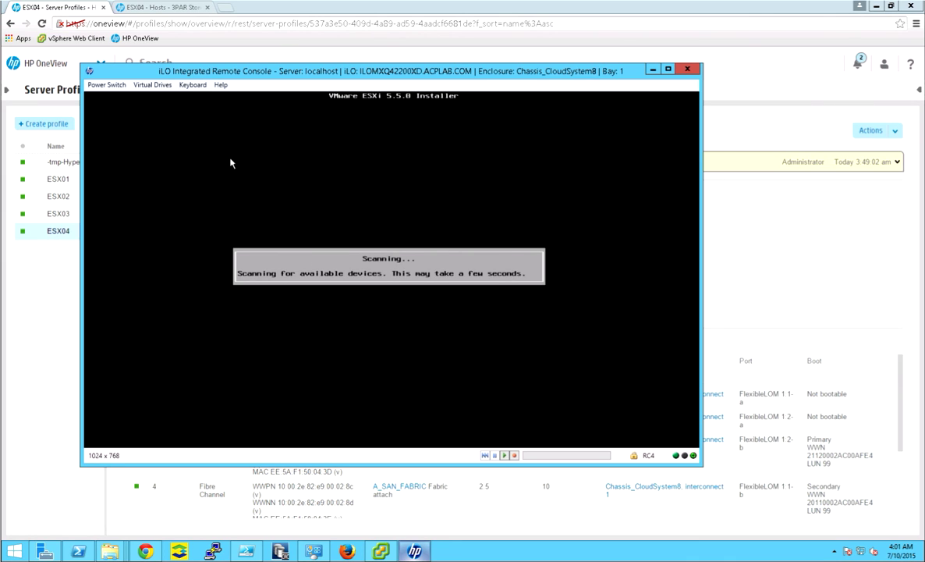